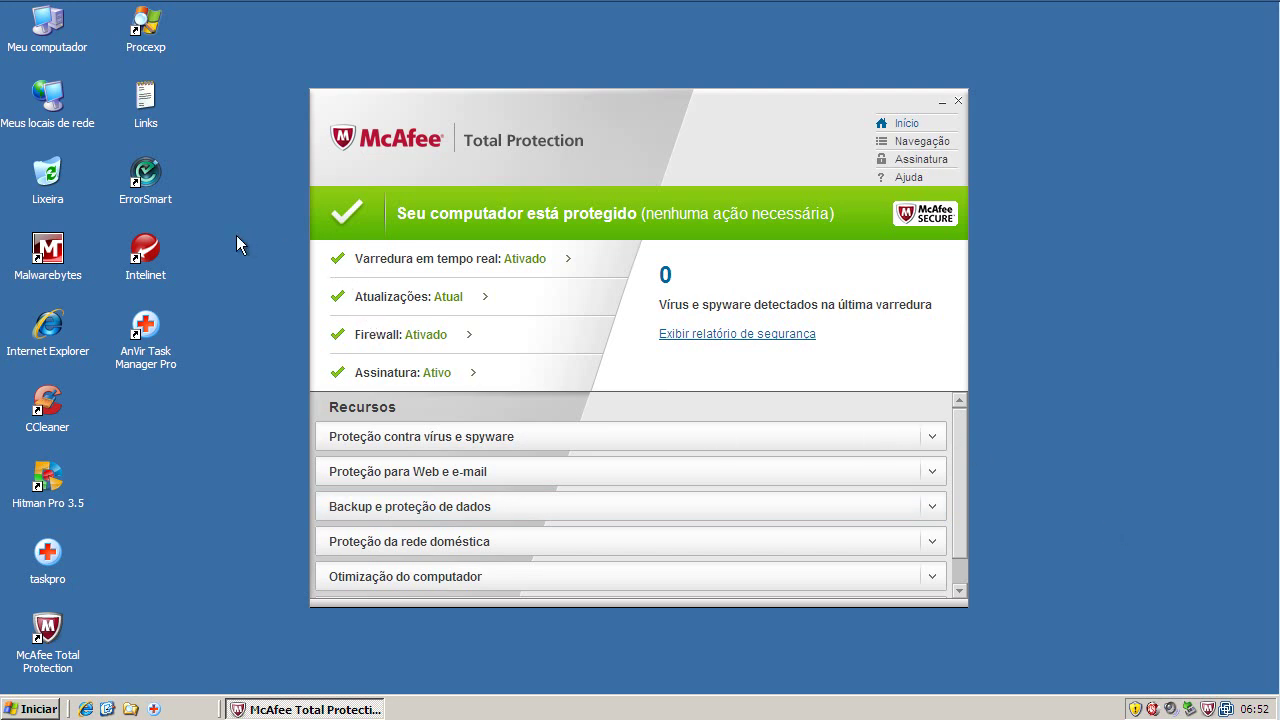
{"action": "left_click", "coordinate": [155, 180]}
{"action": "left_click", "coordinate": [161, 250]}
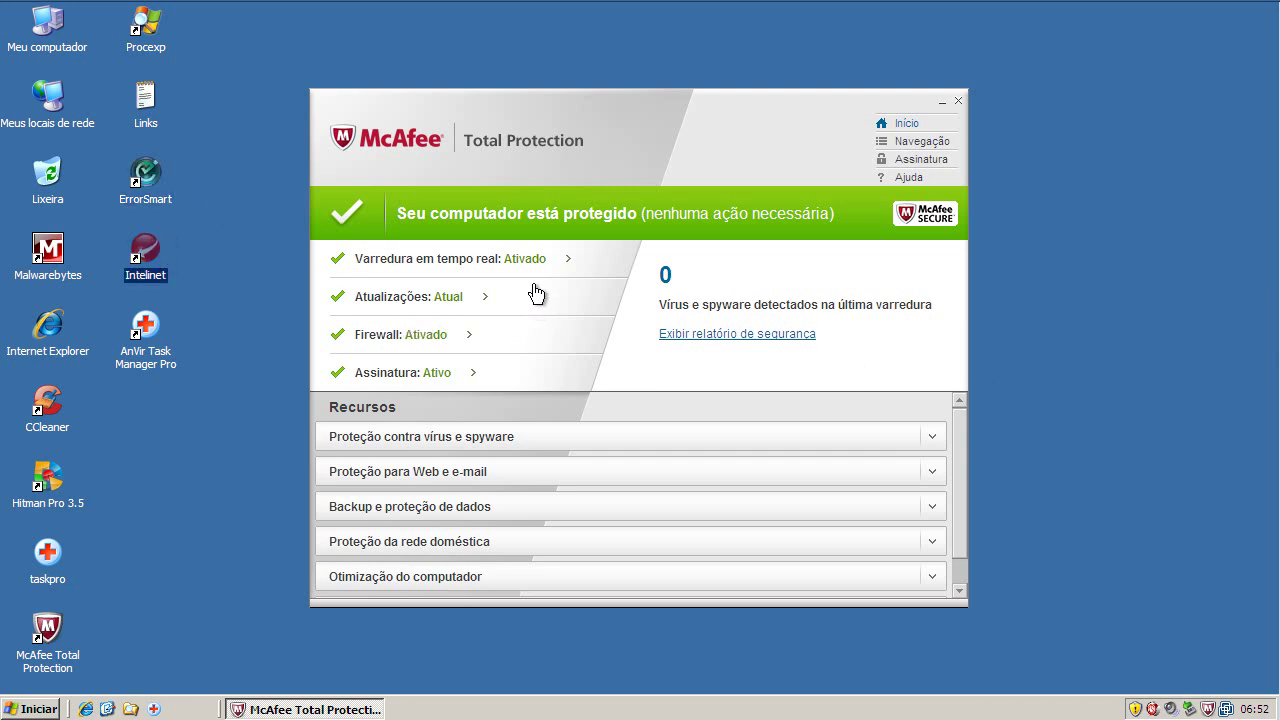
Run a full scan of the computer from McAfee's virus and spyware protection, and close McAfee once the scan finishes.
{"action": "left_click", "coordinate": [490, 443]}
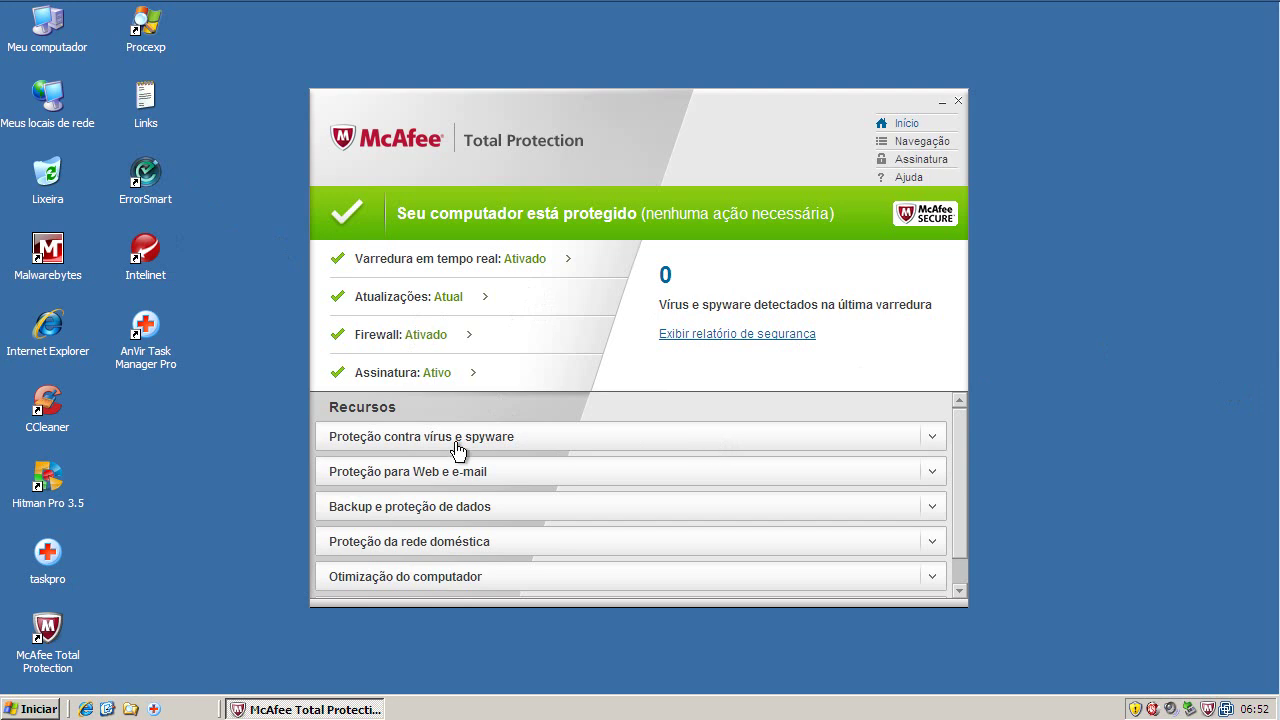
{"action": "left_click", "coordinate": [855, 437]}
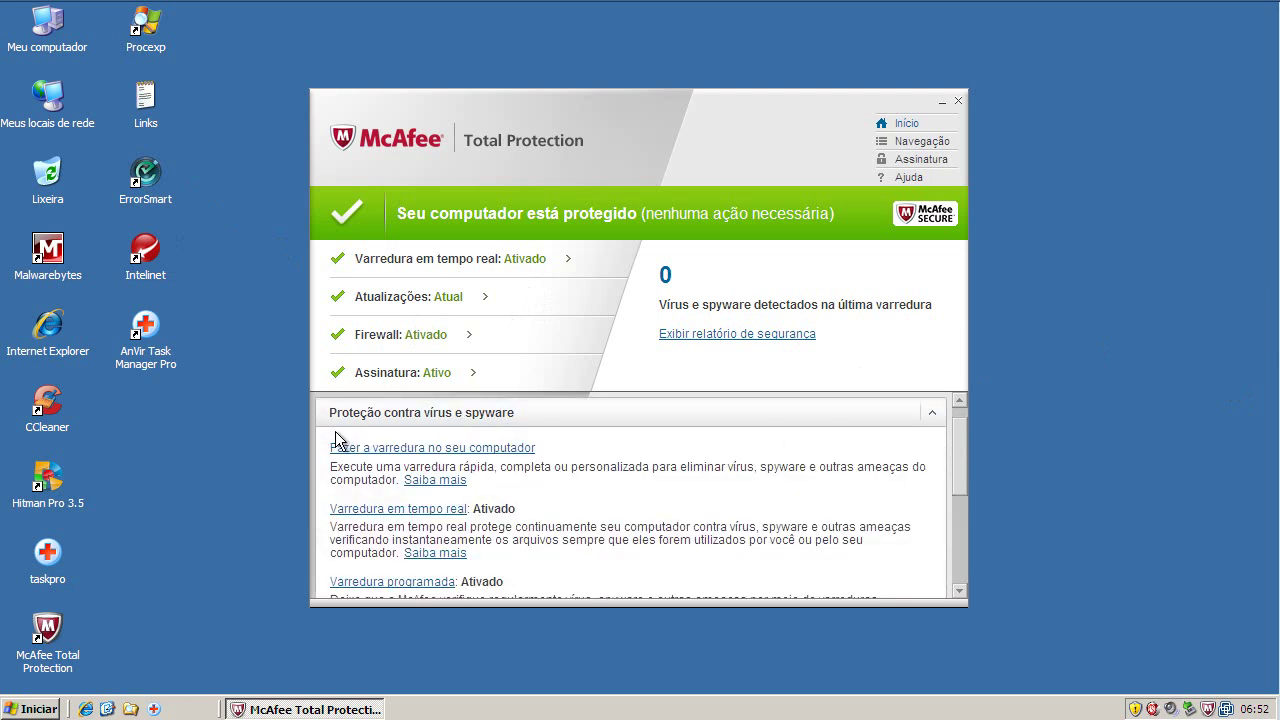
{"action": "left_click", "coordinate": [452, 450]}
{"action": "left_click", "coordinate": [452, 450]}
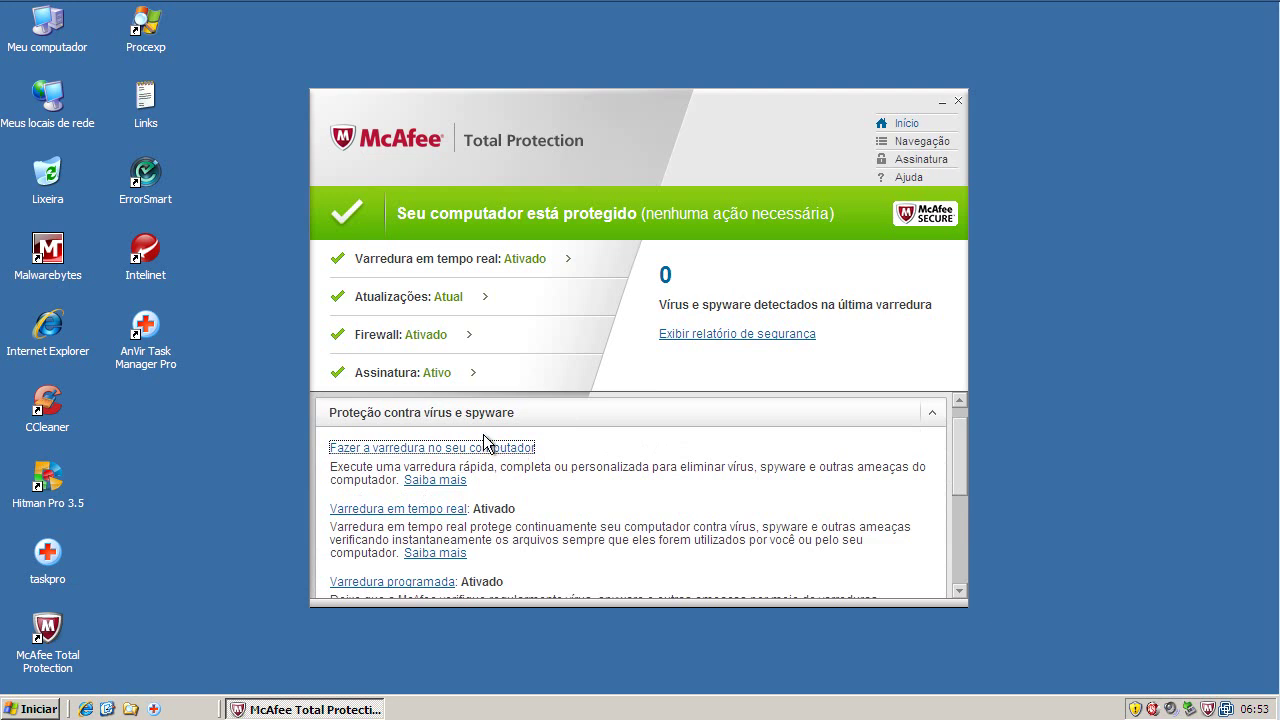
{"action": "left_click", "coordinate": [484, 443]}
{"action": "left_click", "coordinate": [497, 487]}
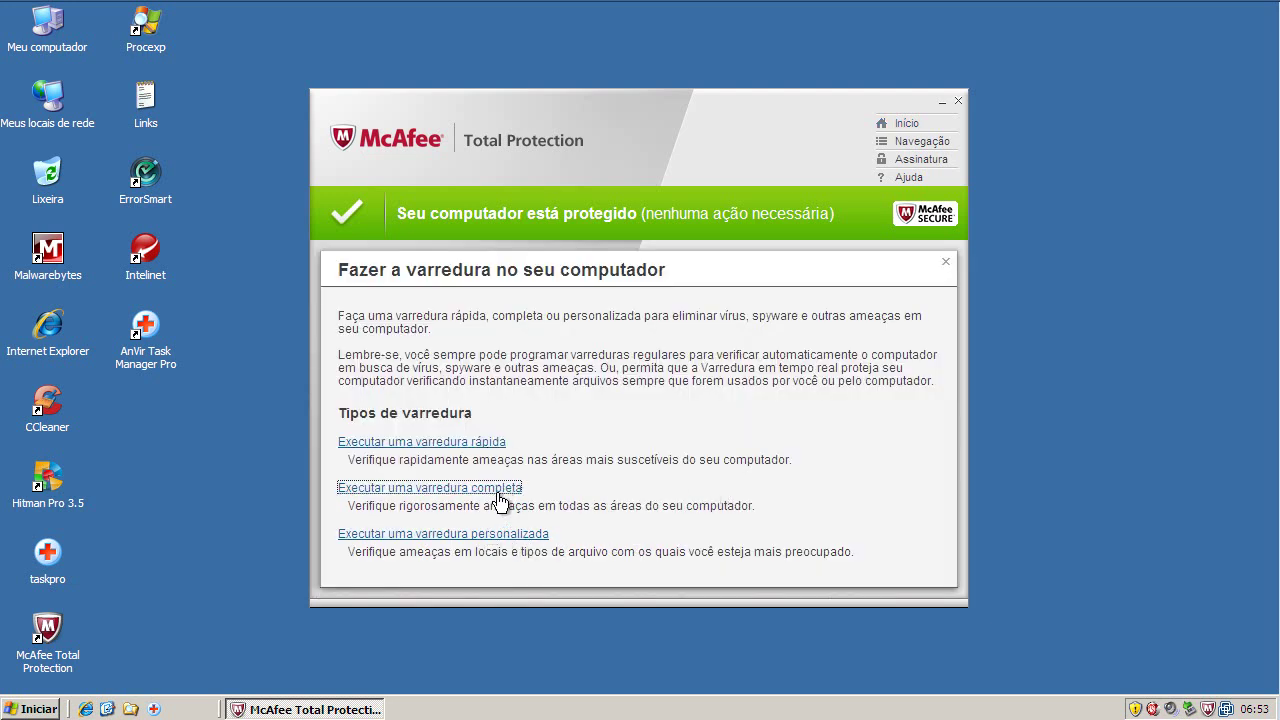
{"action": "left_click", "coordinate": [497, 490]}
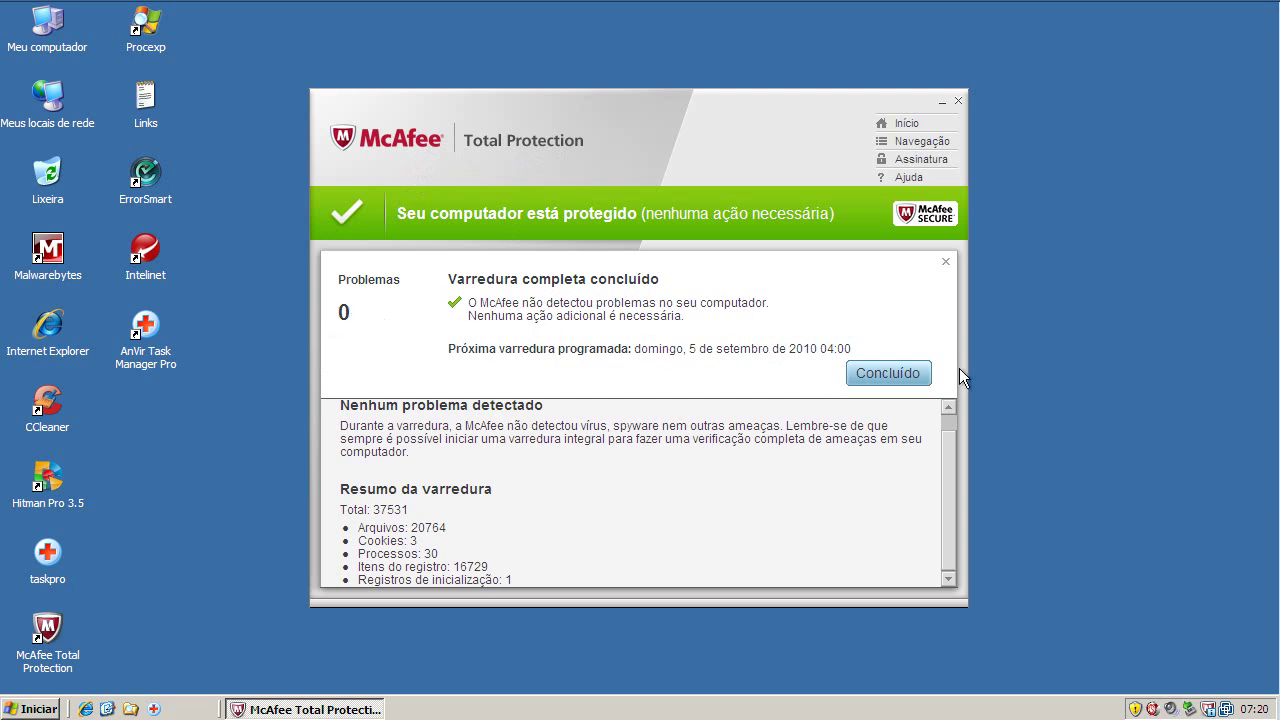
{"action": "left_click", "coordinate": [957, 105]}
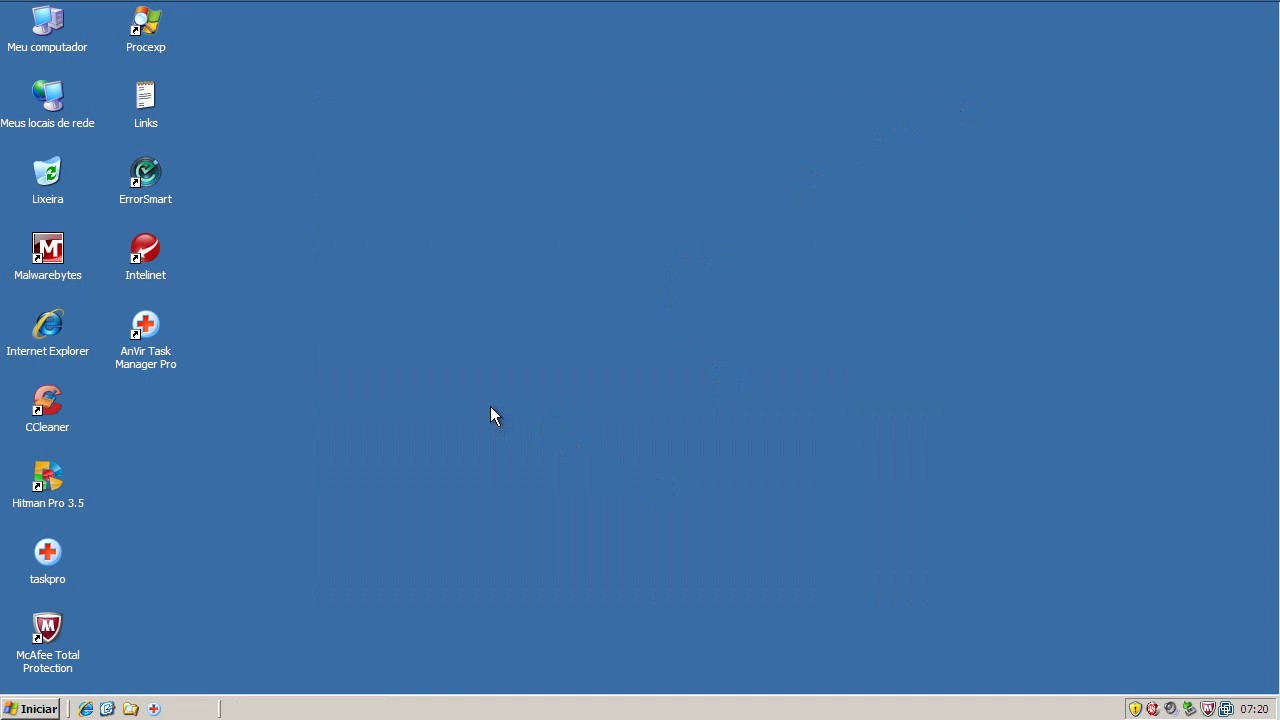
Switch to Malwarebytes' Anti-Malware, run a quick scan and display the list of detected objects.
{"action": "left_click", "coordinate": [40, 405]}
{"action": "left_click", "coordinate": [53, 268]}
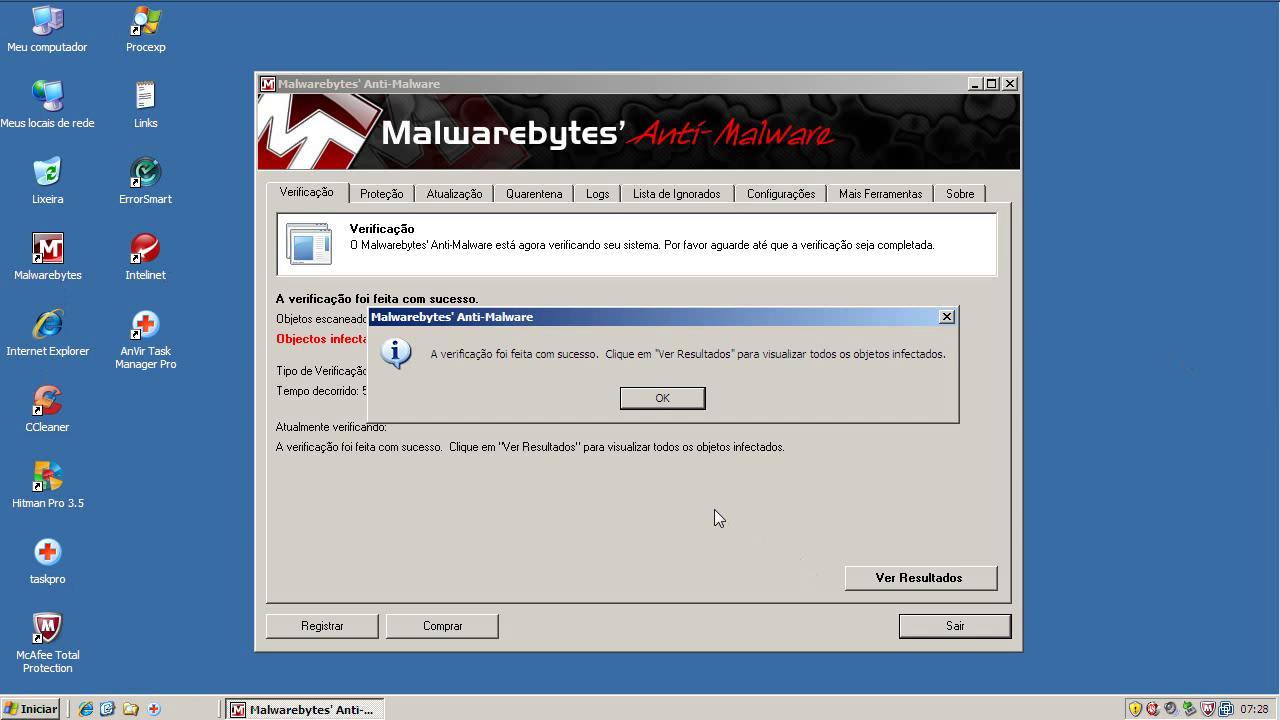
{"action": "left_click", "coordinate": [670, 400]}
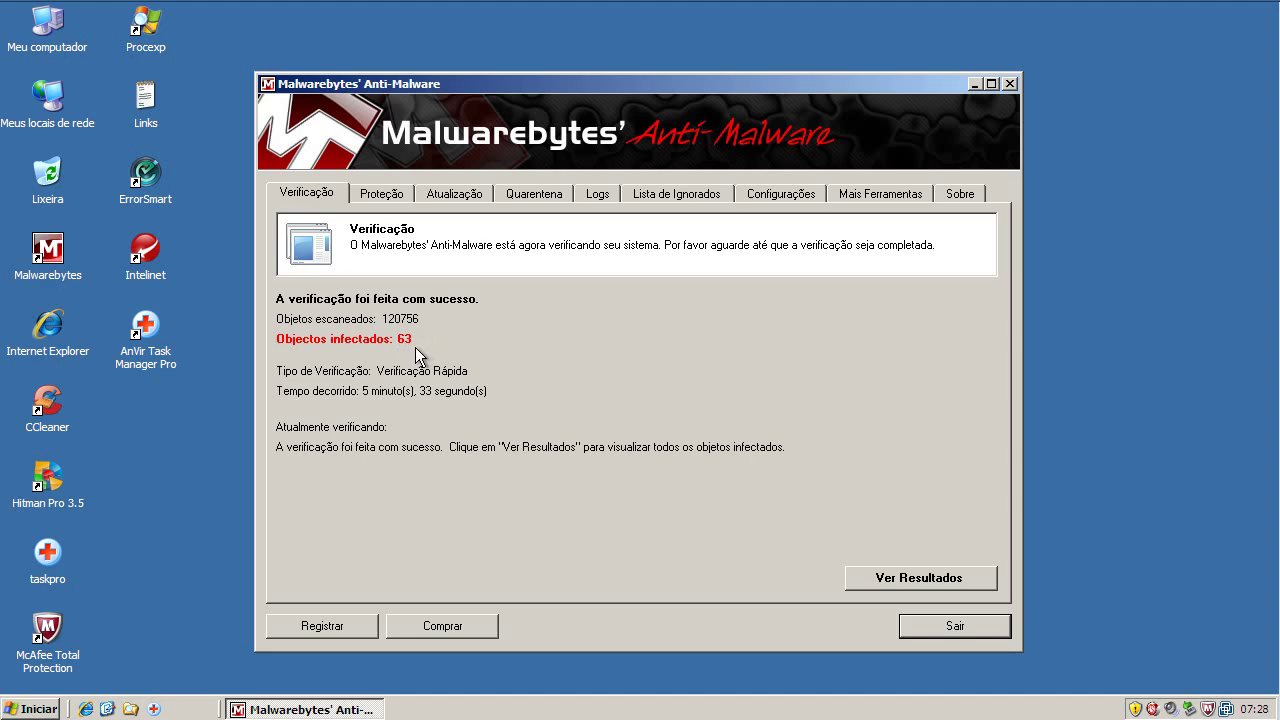
{"action": "left_click", "coordinate": [900, 579]}
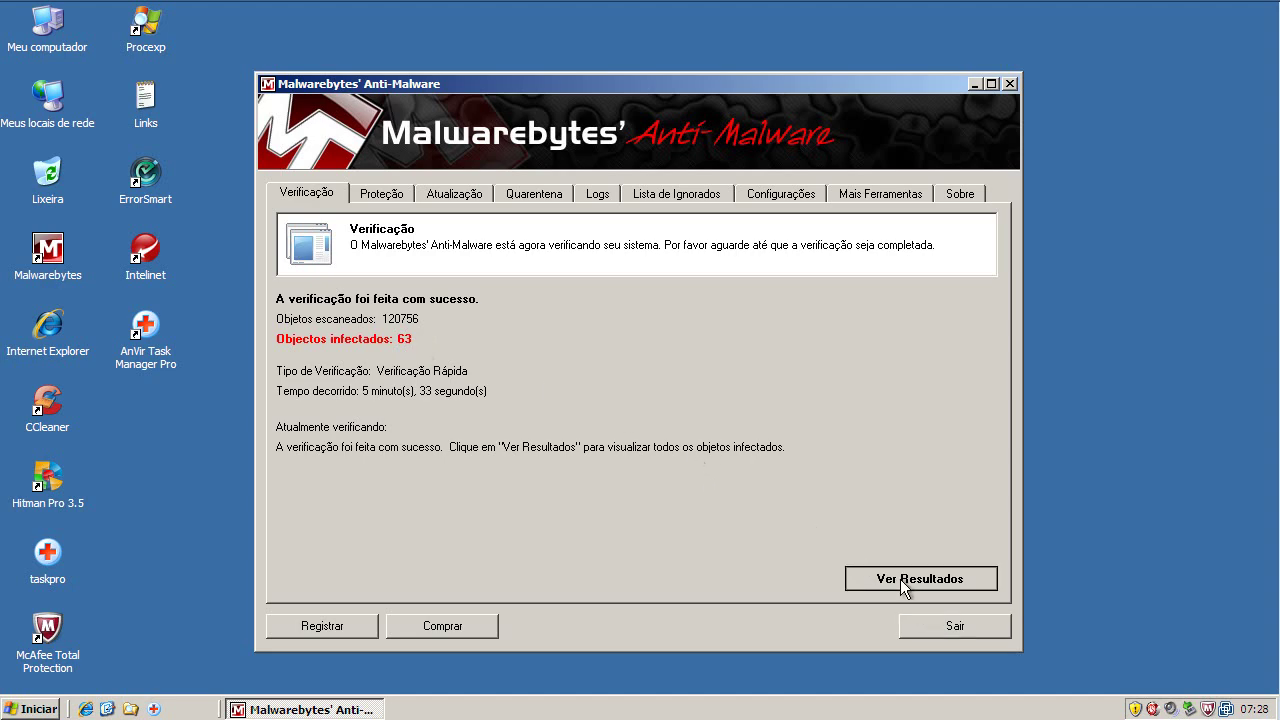
Widen the Ítem and Fabricante columns of the scan results so the paths and threat names are readable.
{"action": "left_click_drag", "start_coordinate": [759, 293], "coordinate": [920, 316]}
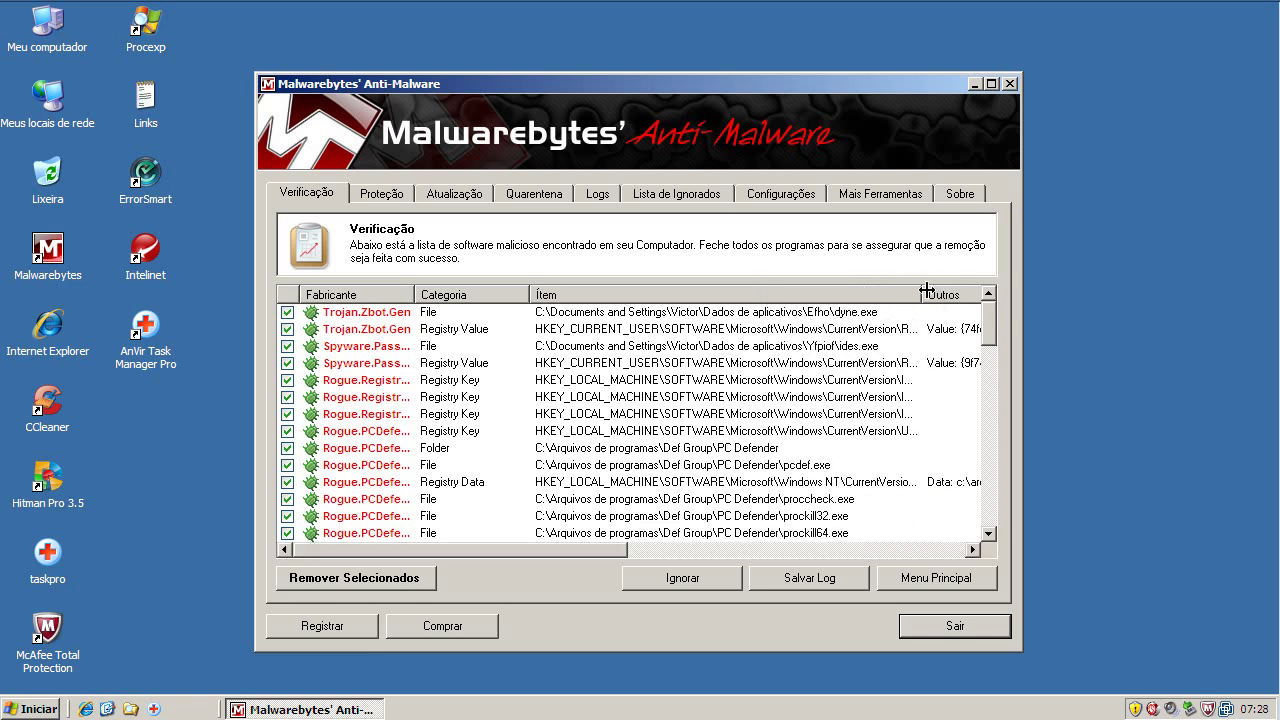
{"action": "left_click_drag", "start_coordinate": [920, 294], "coordinate": [966, 294]}
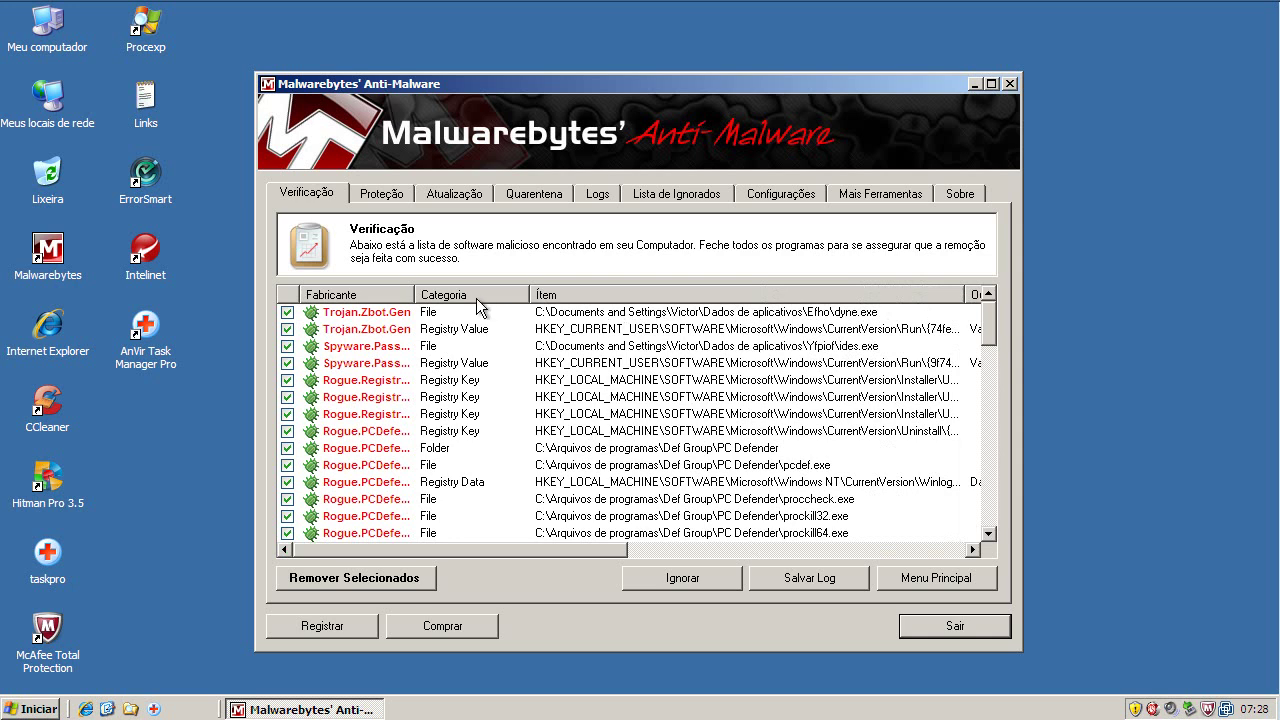
{"action": "left_click_drag", "start_coordinate": [415, 294], "coordinate": [494, 293]}
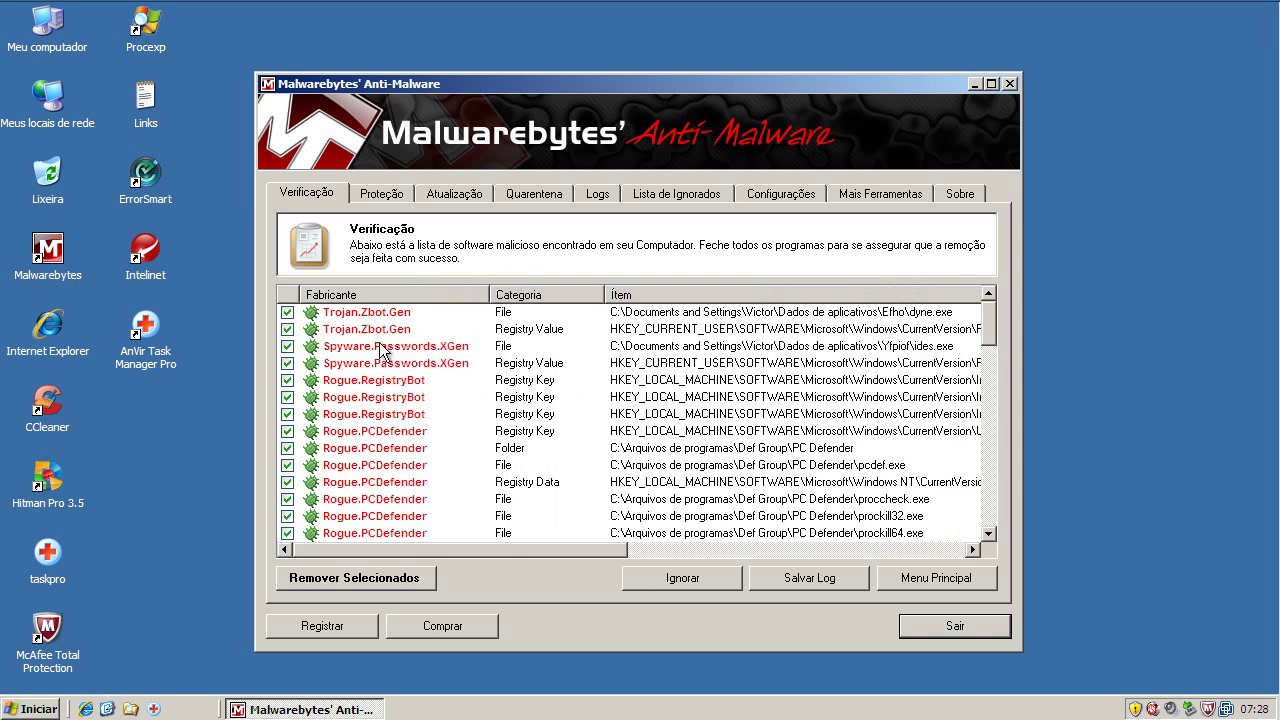
Examine the whole list of detected threats, from the trojan and spyware entries through the rogue programs to the hijacked registry data.
{"action": "left_click", "coordinate": [370, 314]}
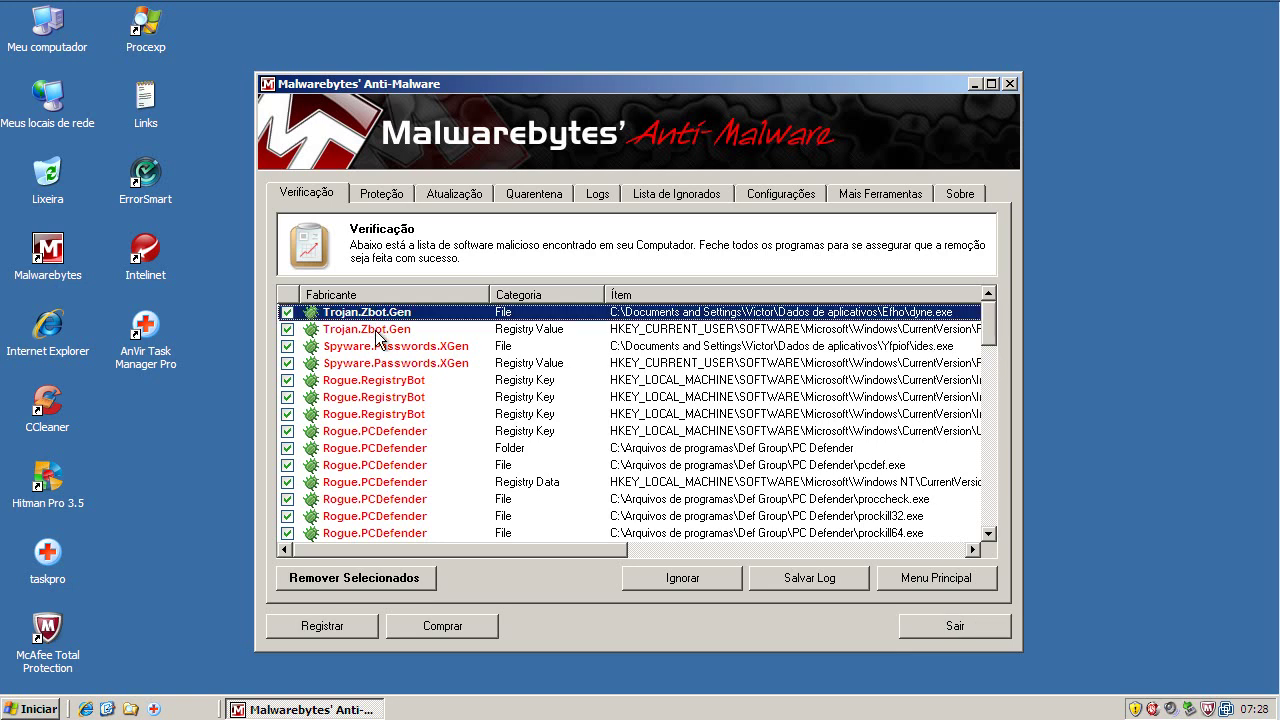
{"action": "left_click", "coordinate": [377, 333]}
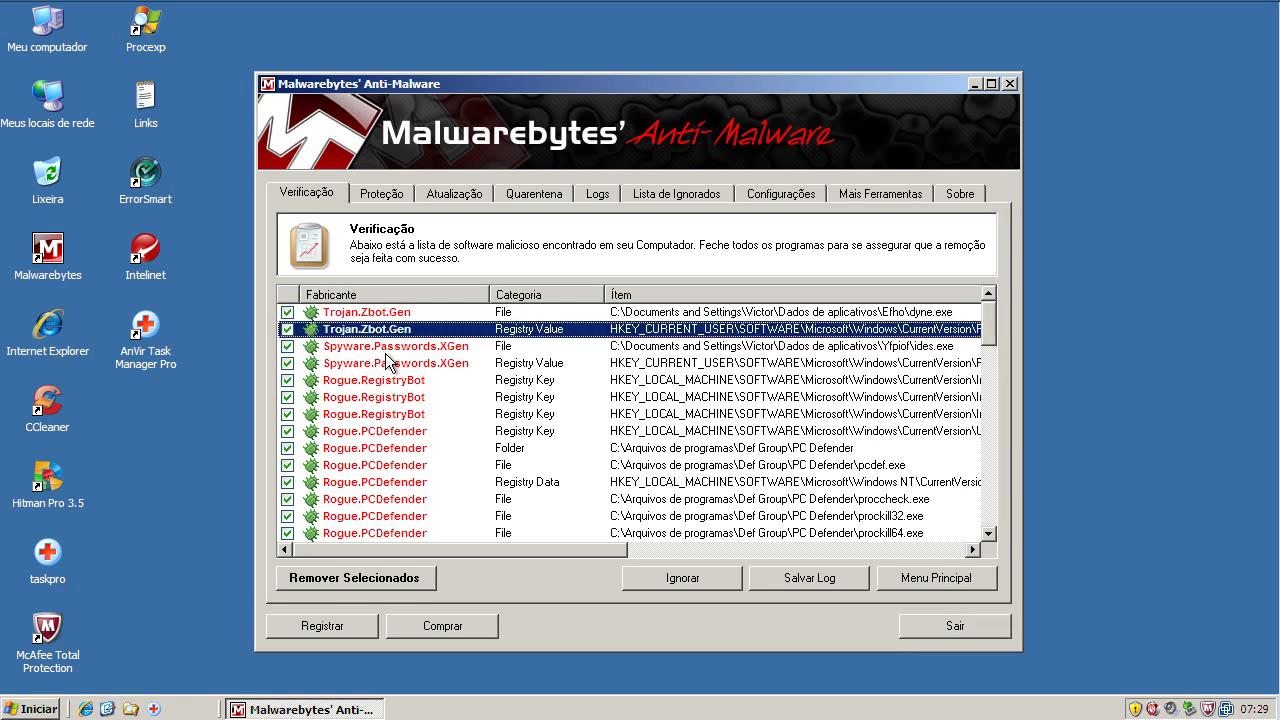
{"action": "left_click", "coordinate": [399, 353]}
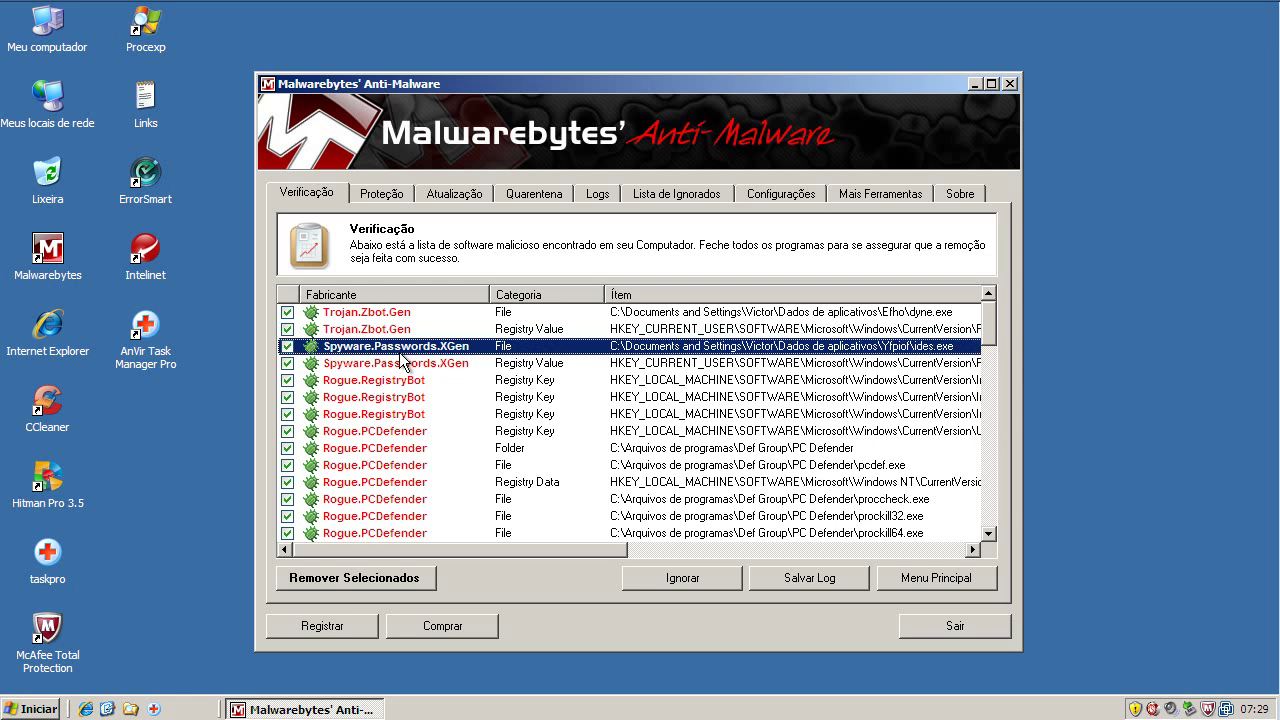
{"action": "left_click", "coordinate": [399, 366]}
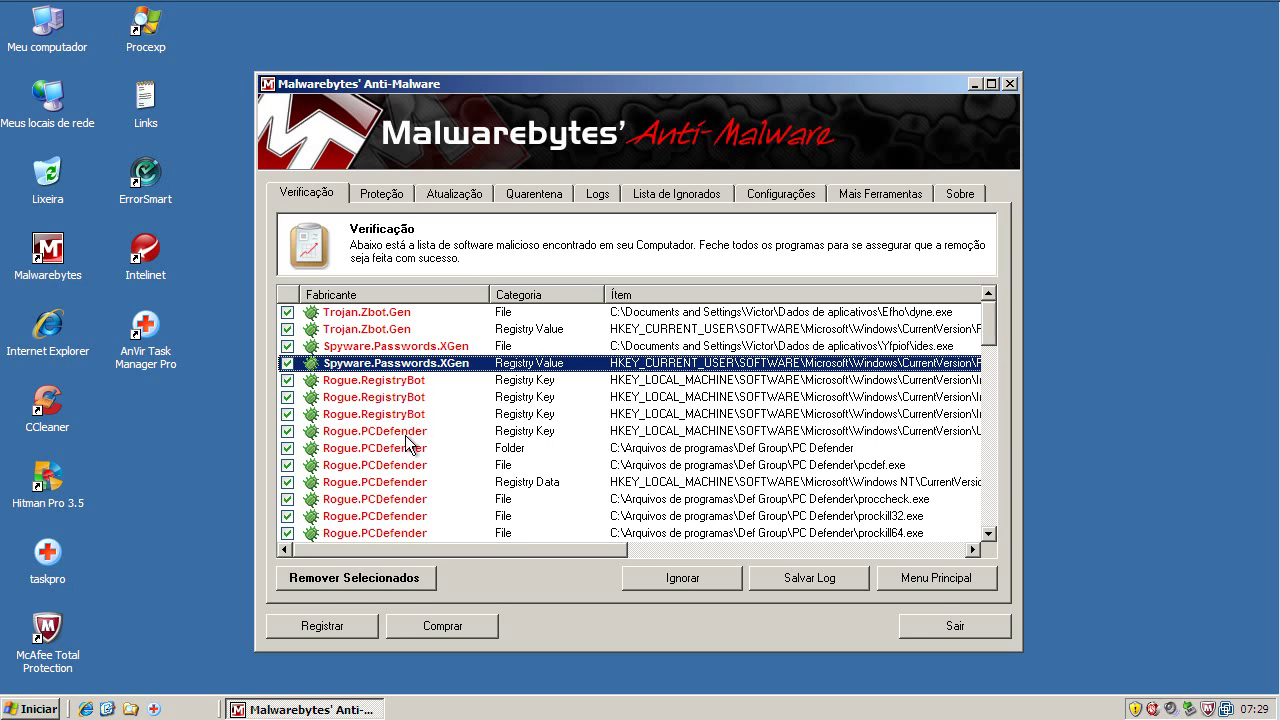
{"action": "left_click_drag", "start_coordinate": [993, 329], "coordinate": [992, 369]}
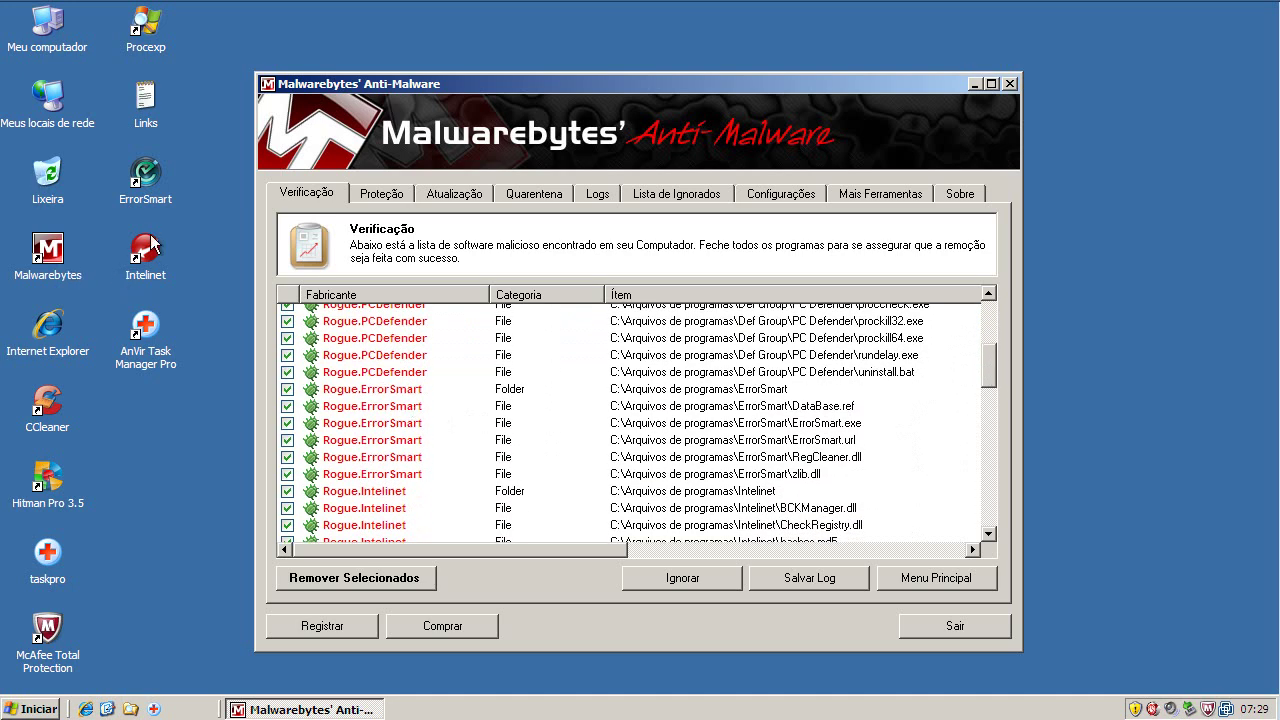
{"action": "left_click", "coordinate": [148, 189]}
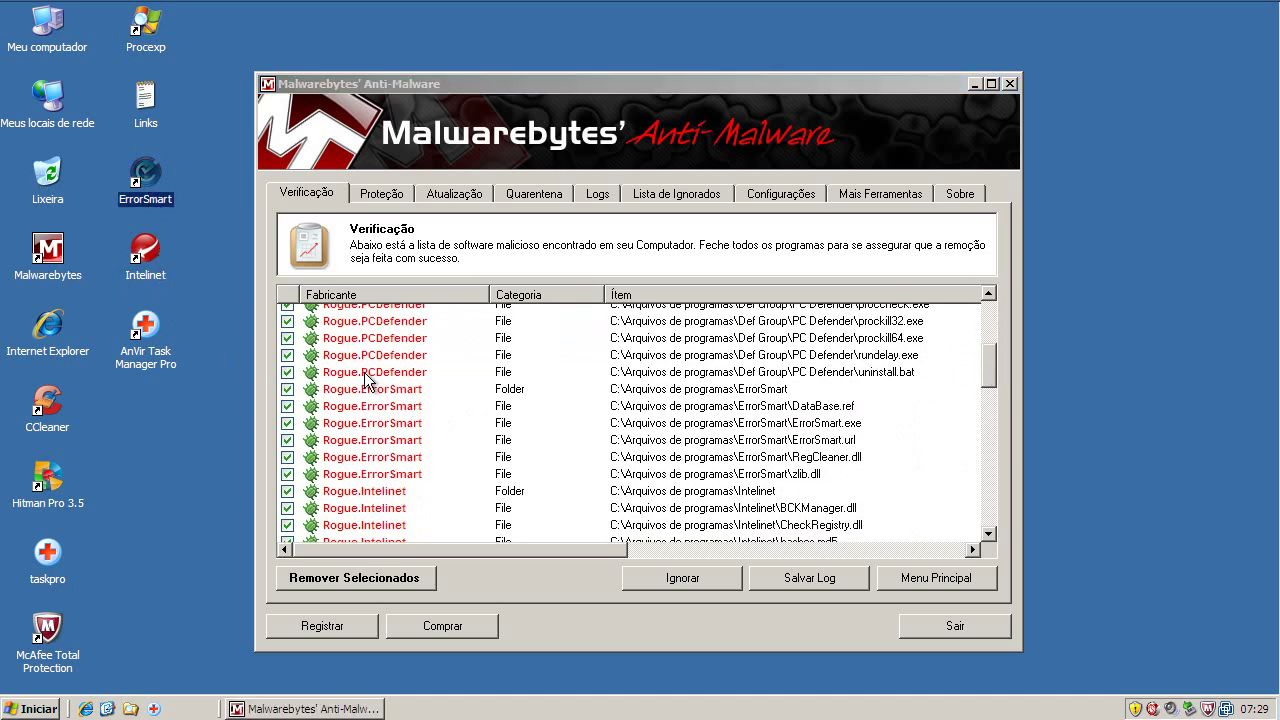
{"action": "left_click", "coordinate": [134, 270]}
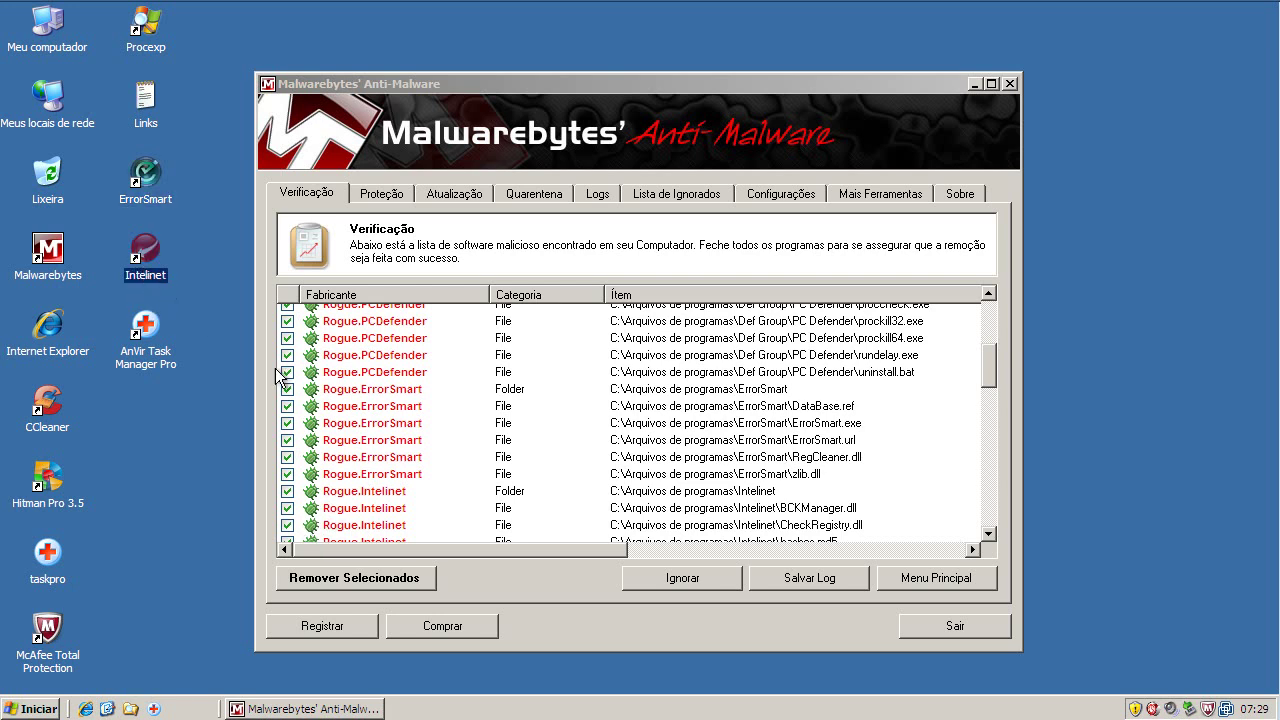
{"action": "left_click", "coordinate": [386, 494]}
{"action": "left_click_drag", "start_coordinate": [991, 345], "coordinate": [990, 489]}
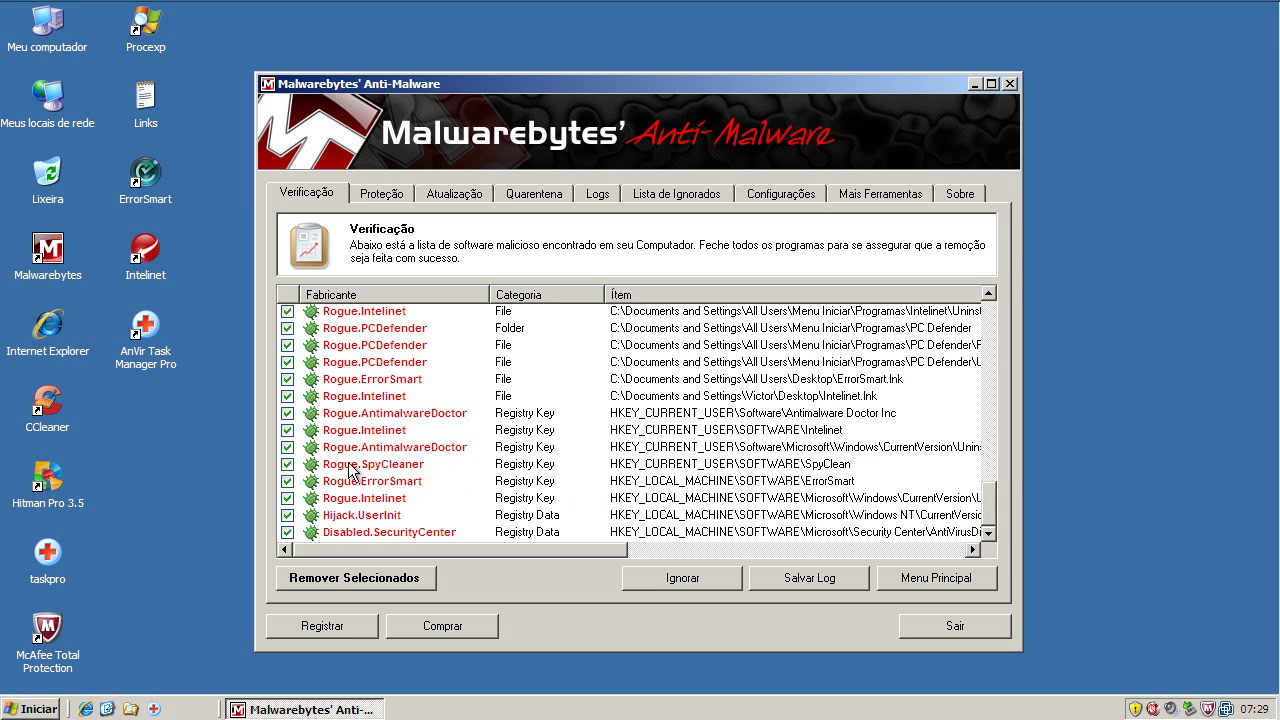
{"action": "left_click", "coordinate": [388, 516]}
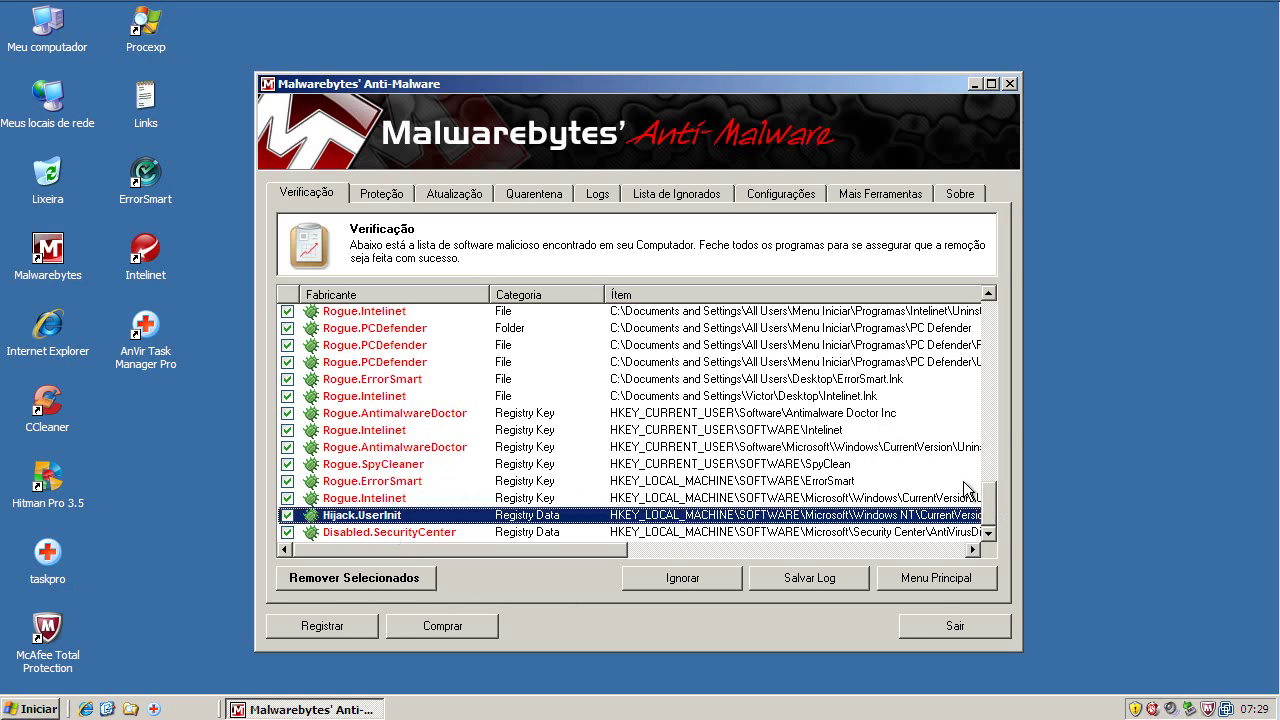
{"action": "left_click_drag", "start_coordinate": [993, 508], "coordinate": [992, 305]}
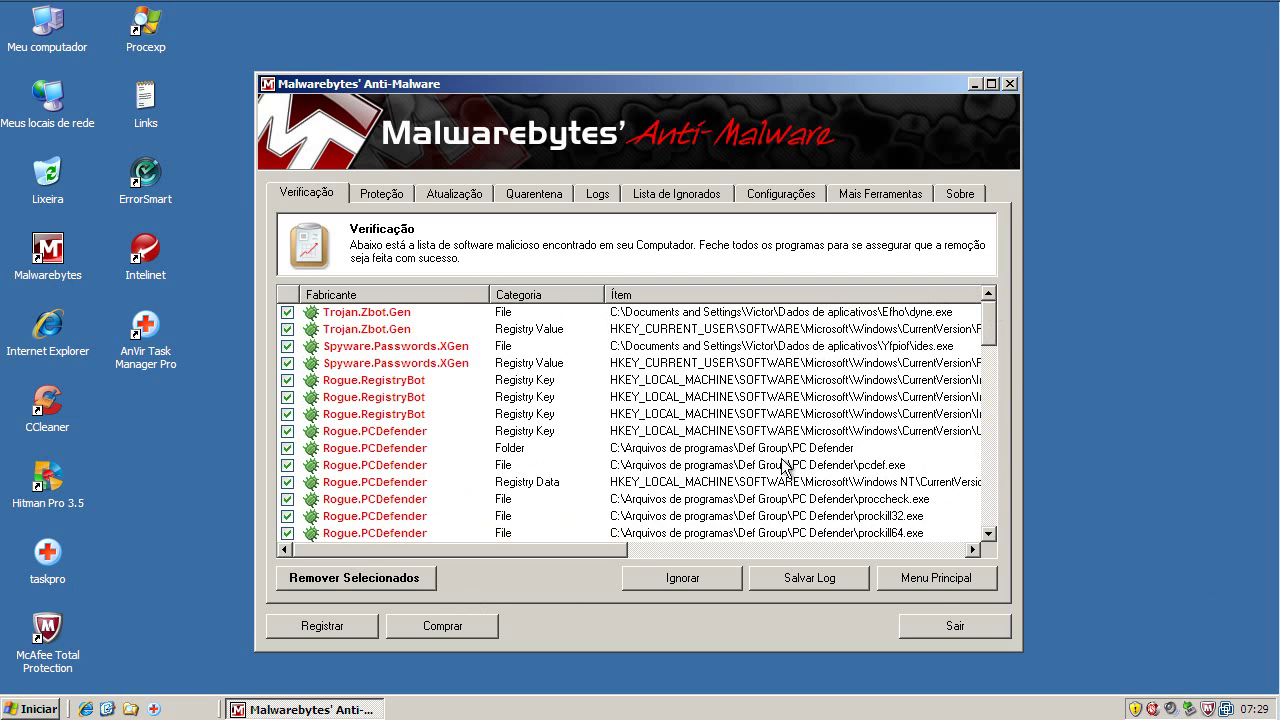
Remove all the checked detections, close the removal log and restart the computer to complete the removal.
{"action": "left_click", "coordinate": [381, 584]}
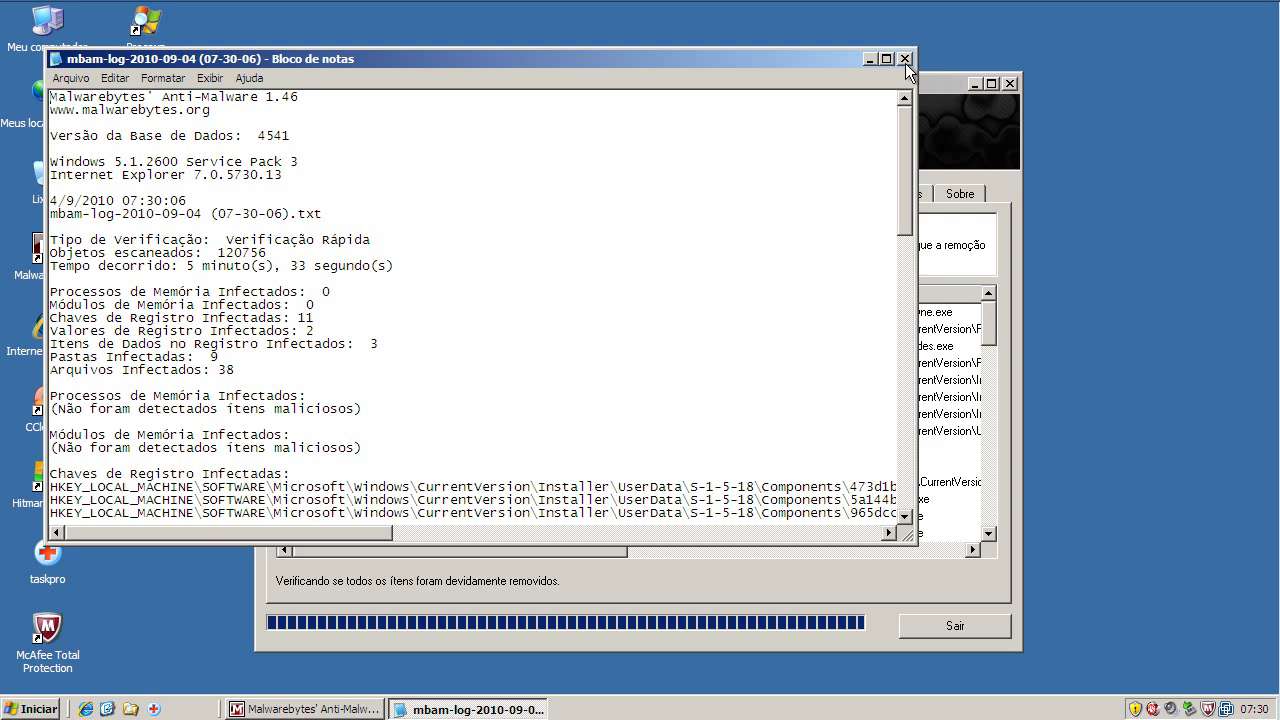
{"action": "left_click", "coordinate": [904, 59]}
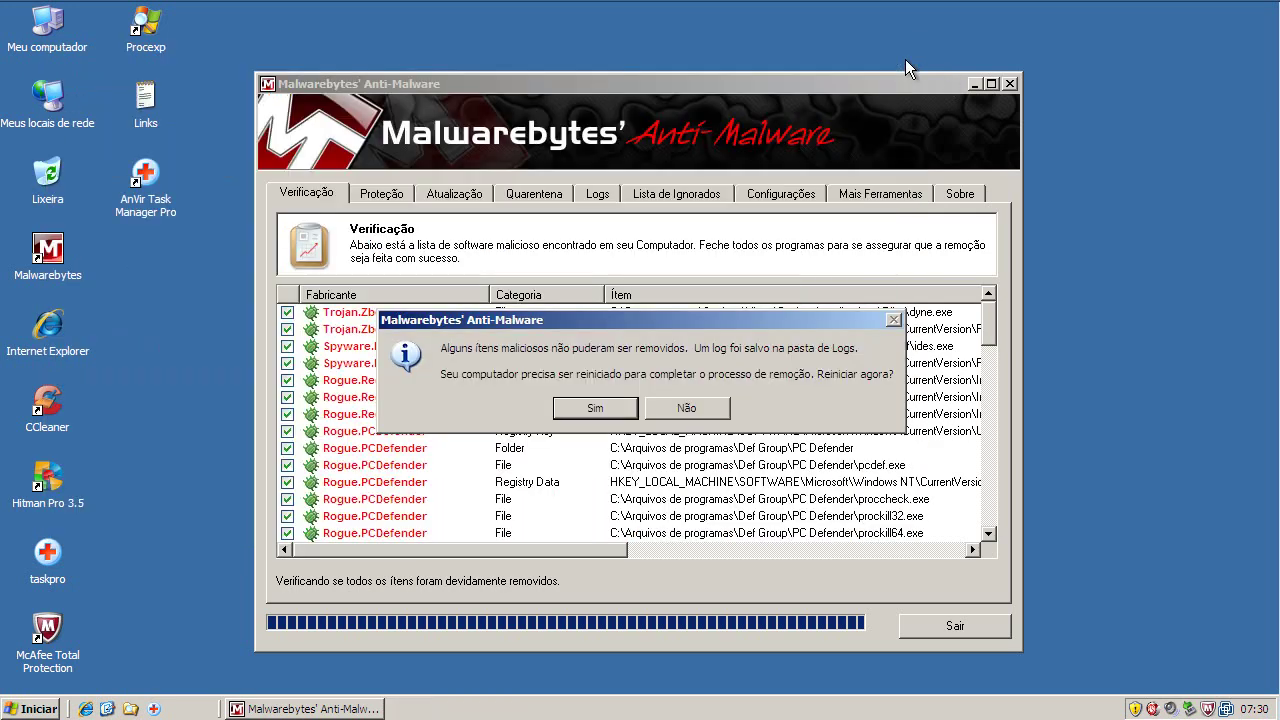
{"action": "left_click", "coordinate": [585, 412]}
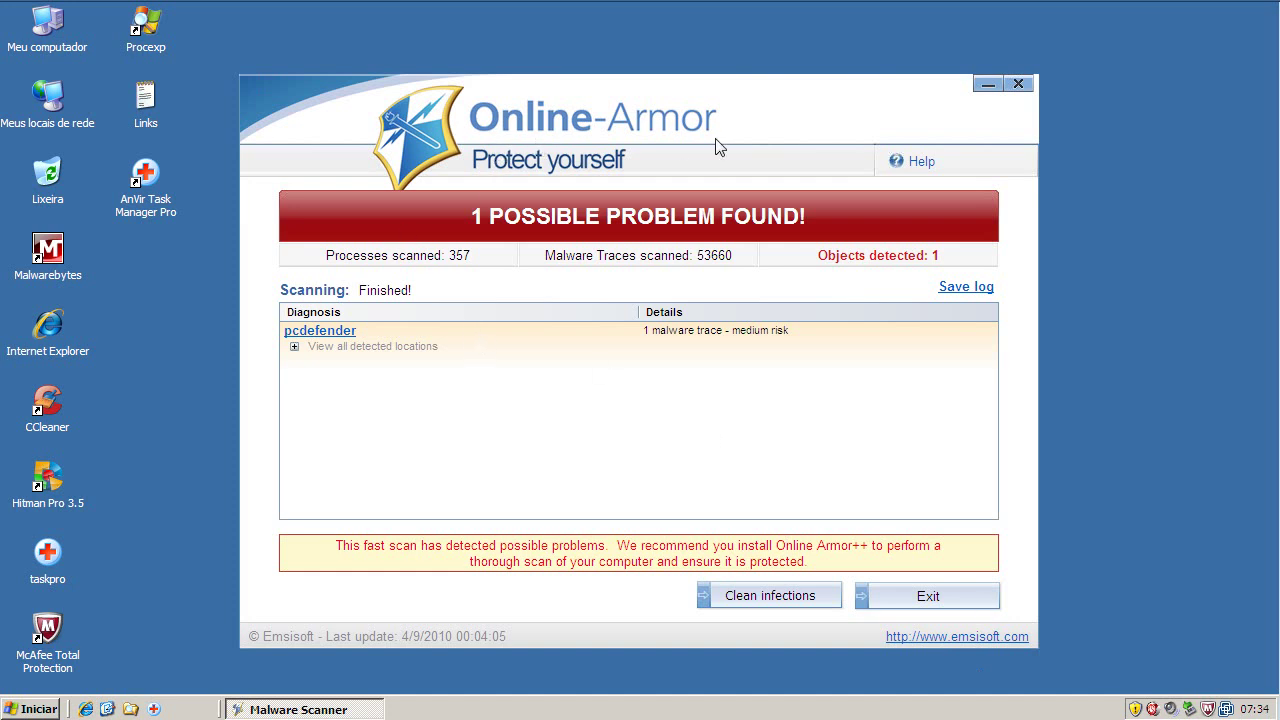
In the Online Armor malware scanner, clean the detected pcdefender trace with the free Clean 5 option, decline the product information and exit.
{"action": "left_click", "coordinate": [294, 347]}
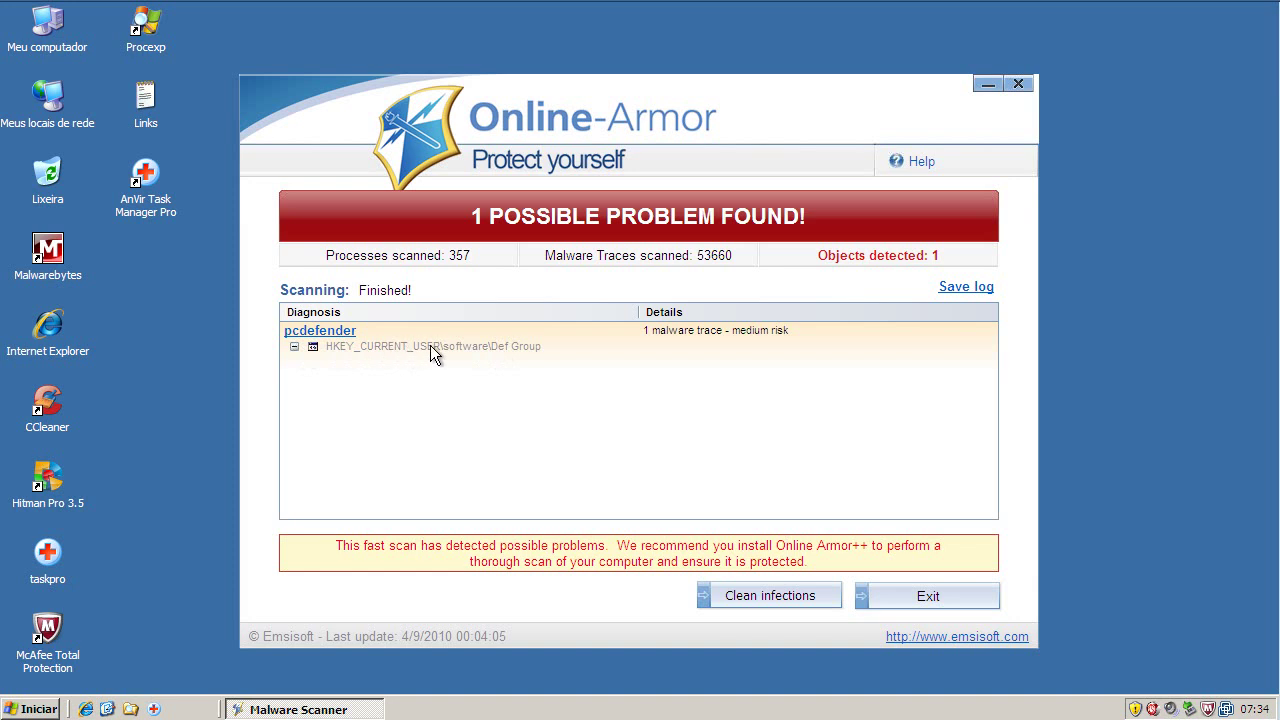
{"action": "left_click", "coordinate": [757, 601]}
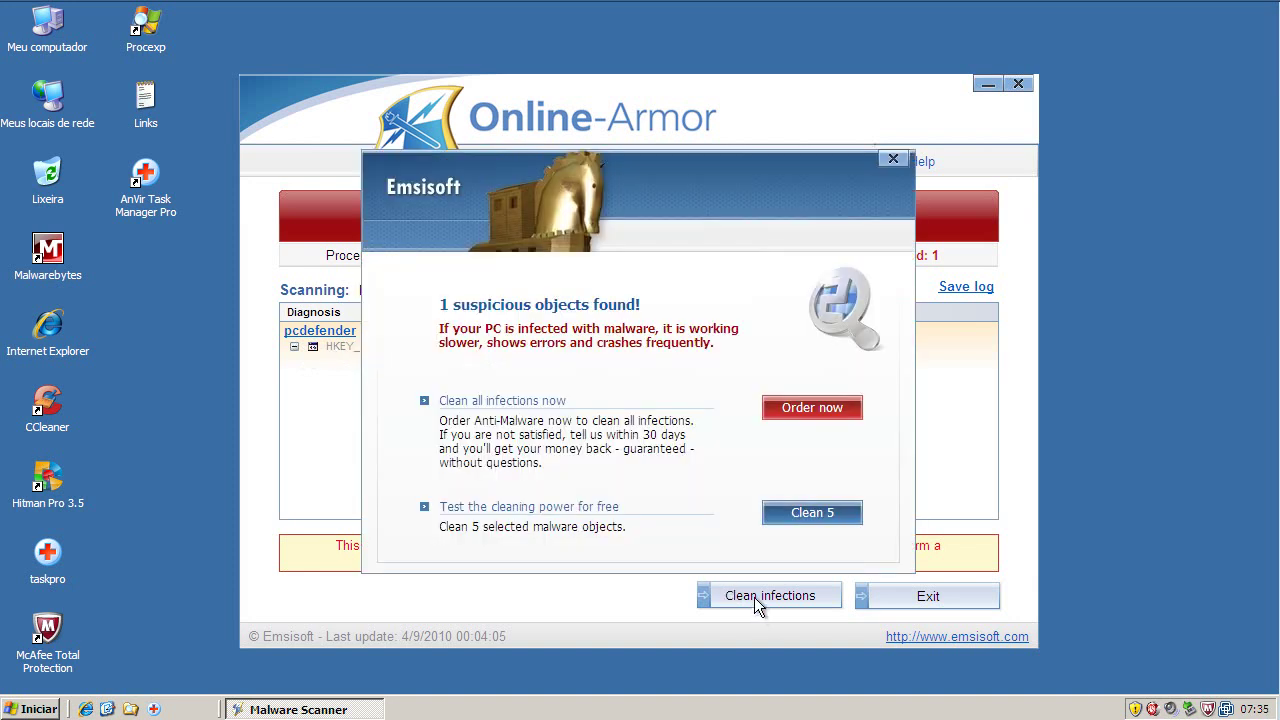
{"action": "left_click", "coordinate": [813, 514]}
{"action": "left_click", "coordinate": [583, 404]}
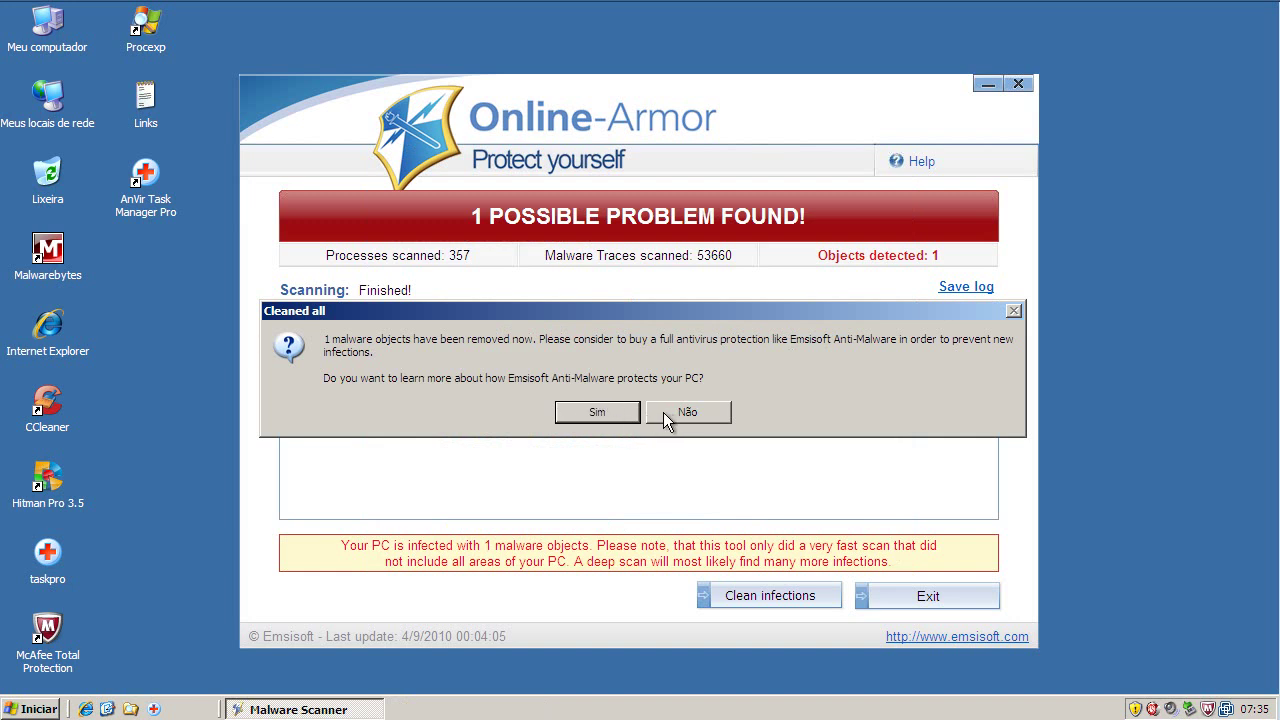
{"action": "left_click", "coordinate": [662, 412]}
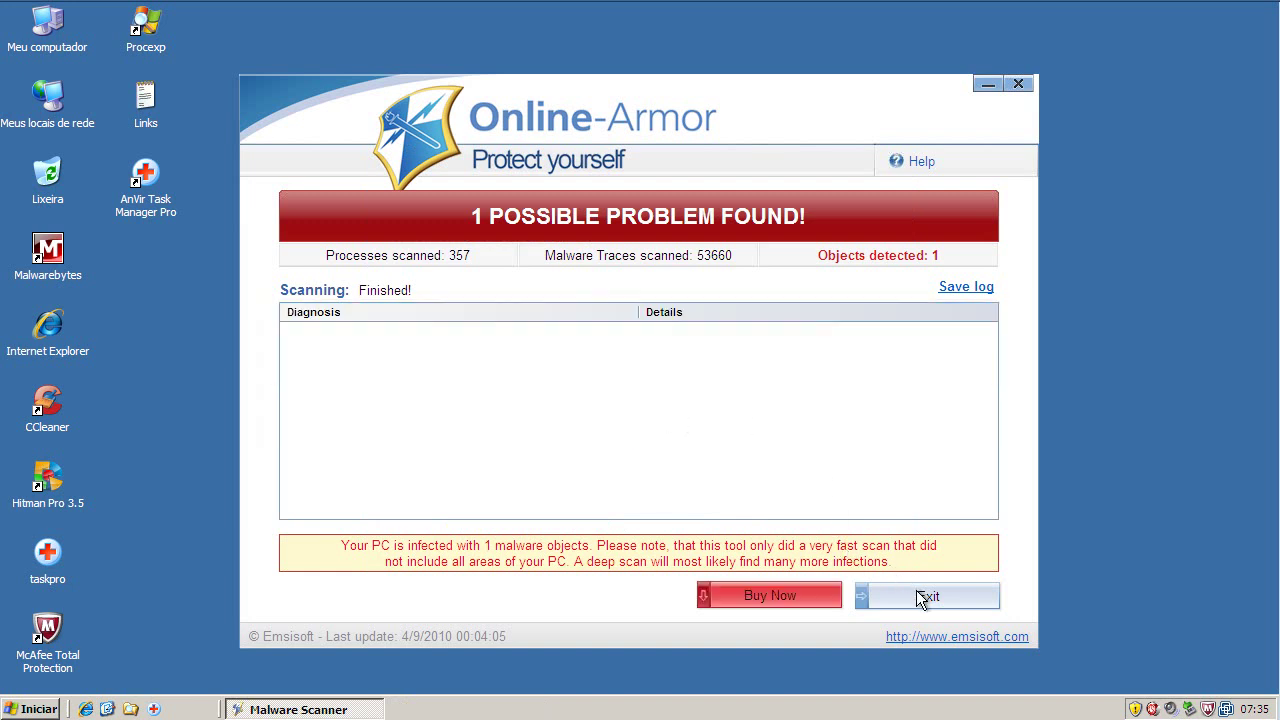
{"action": "left_click", "coordinate": [862, 594]}
{"action": "left_click", "coordinate": [1018, 84]}
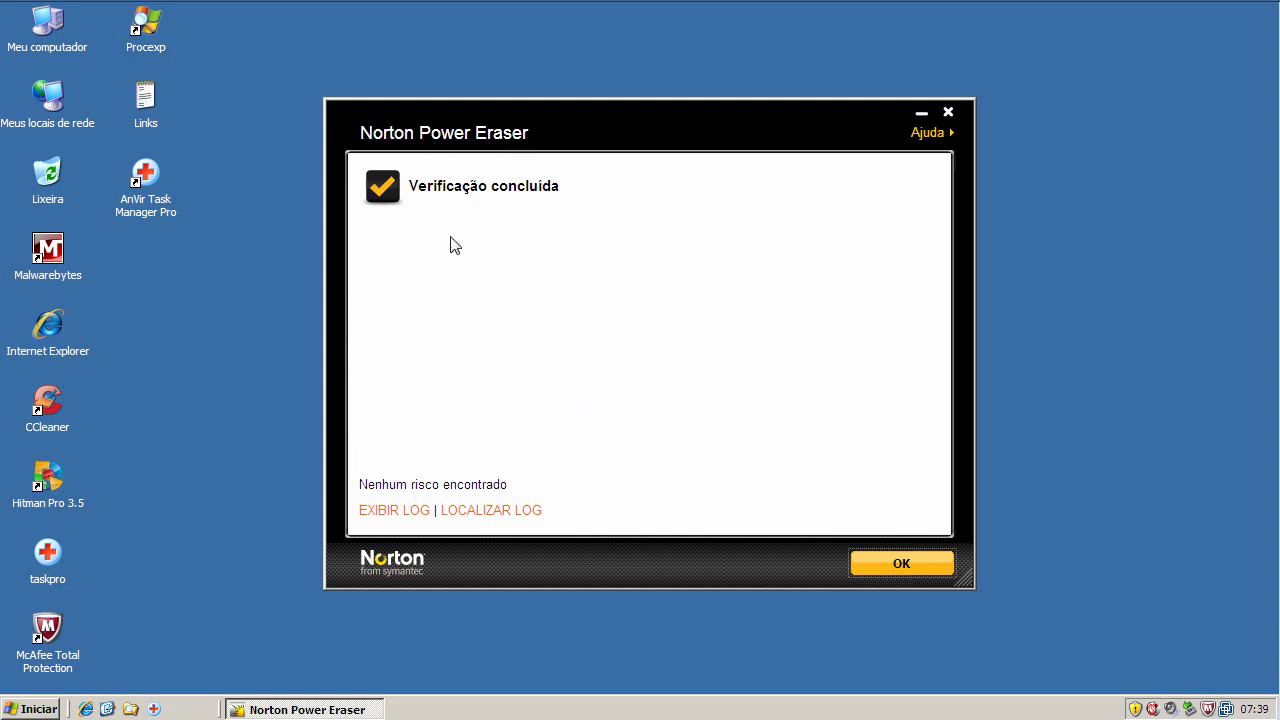
Dismiss the completed Norton Power Eraser scan and close the program.
{"action": "left_click", "coordinate": [914, 572]}
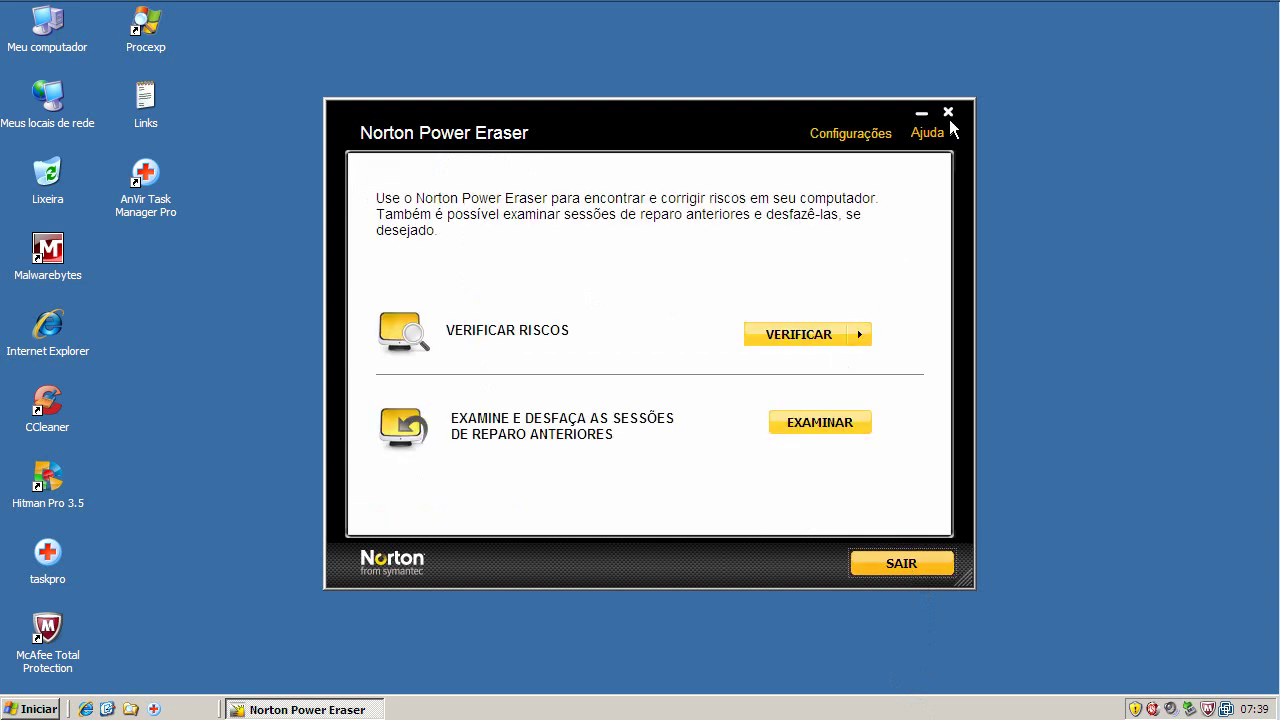
{"action": "left_click", "coordinate": [948, 112]}
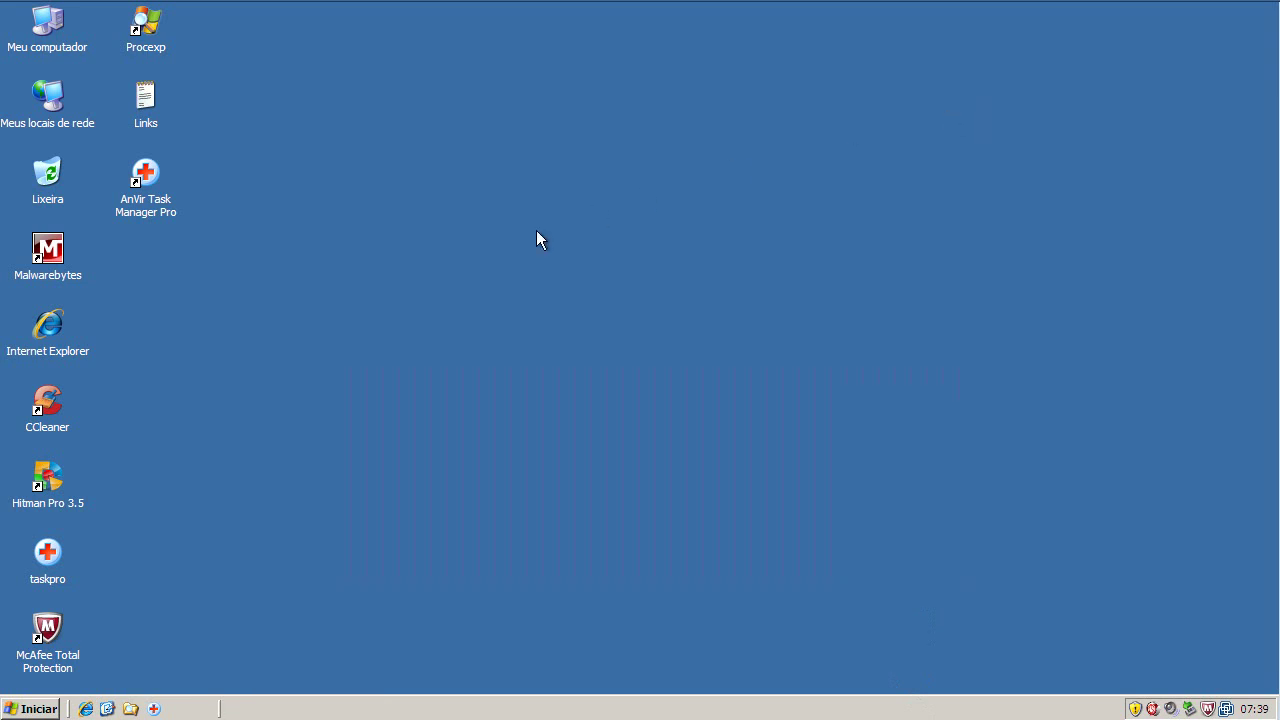
Reopen McAfee Total Protection and shift its window slightly to the right on the desktop.
{"action": "double_click", "coordinate": [50, 630]}
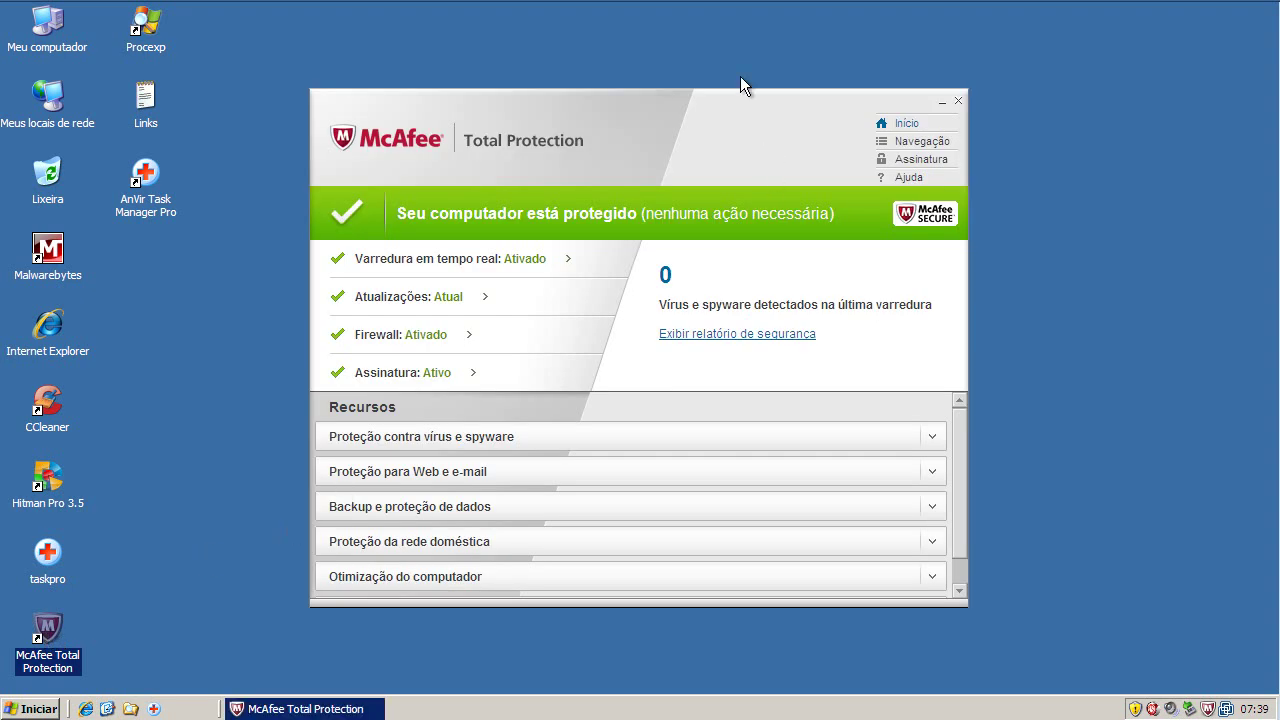
{"action": "left_click_drag", "start_coordinate": [734, 101], "coordinate": [767, 102]}
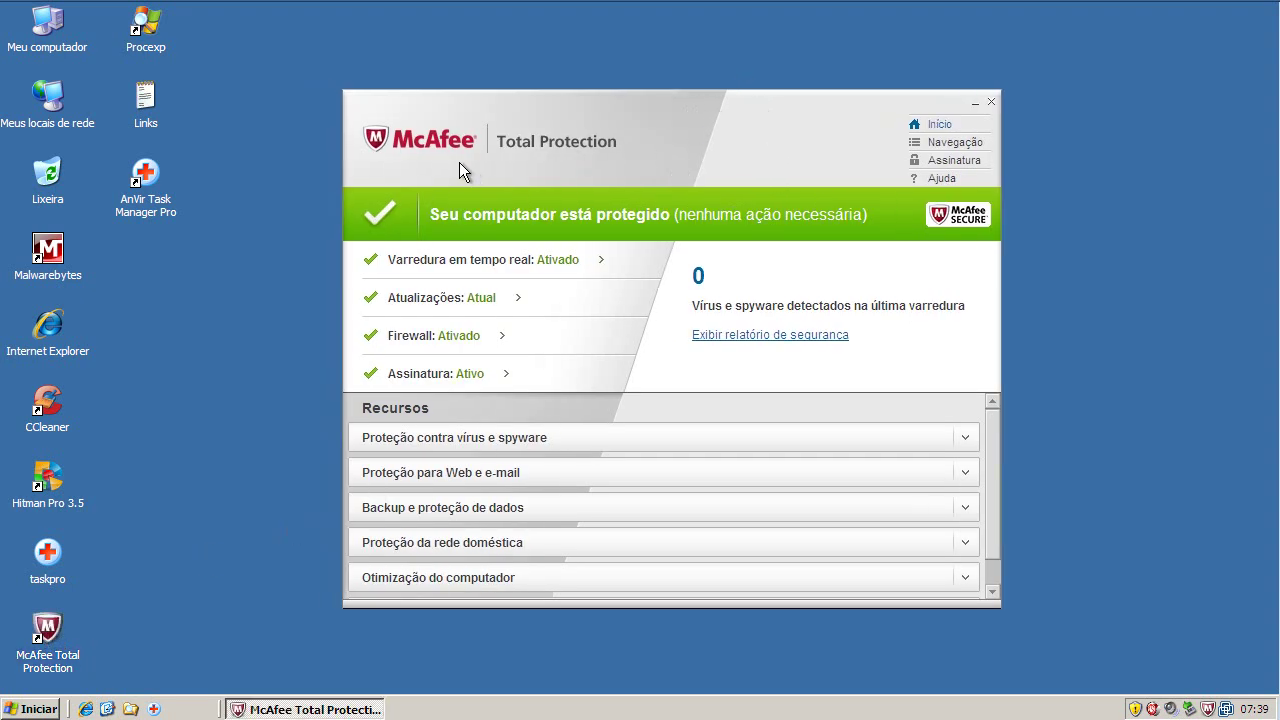